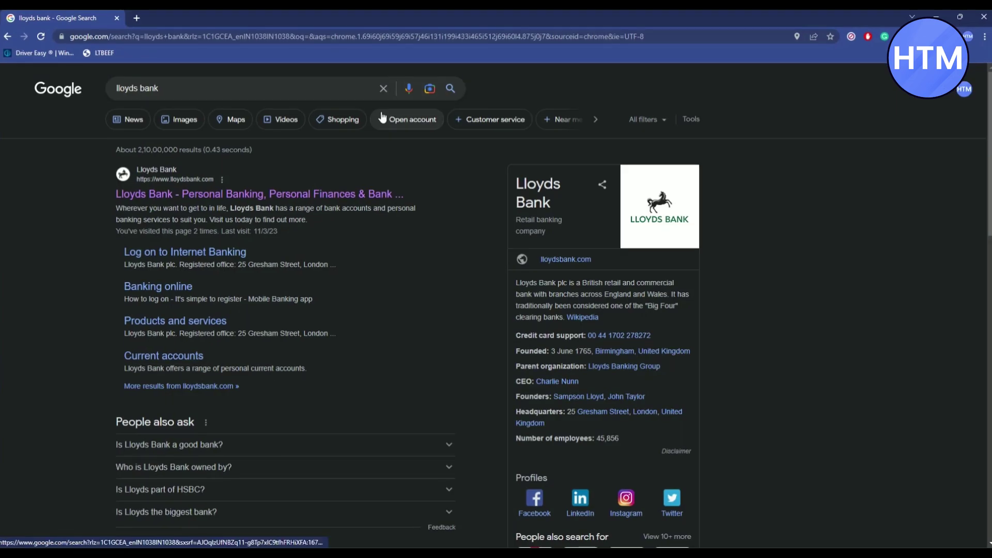
# Step: Go from the Lloyds Bank search result to the Personal Internet Banking log-on page
pyautogui.click(253, 196)
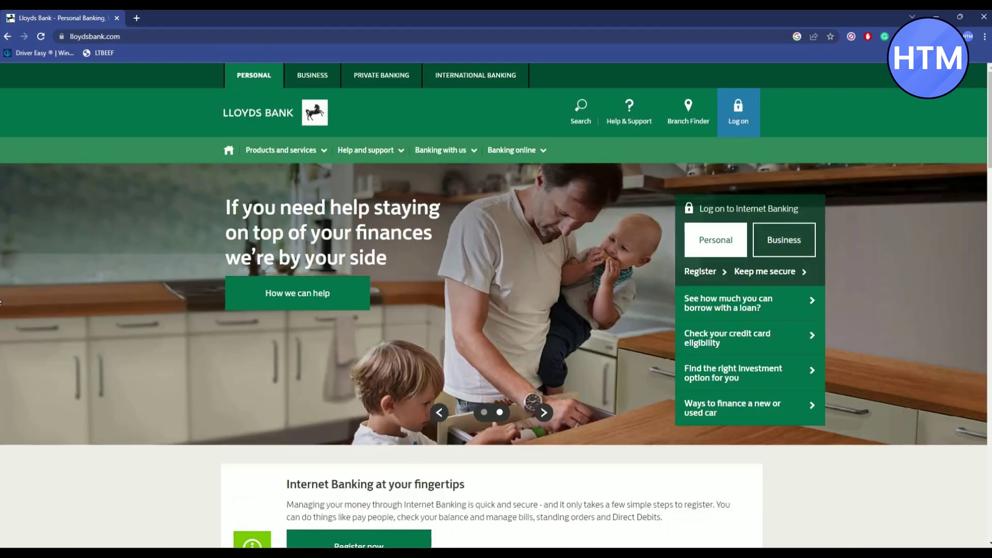
pyautogui.click(737, 112)
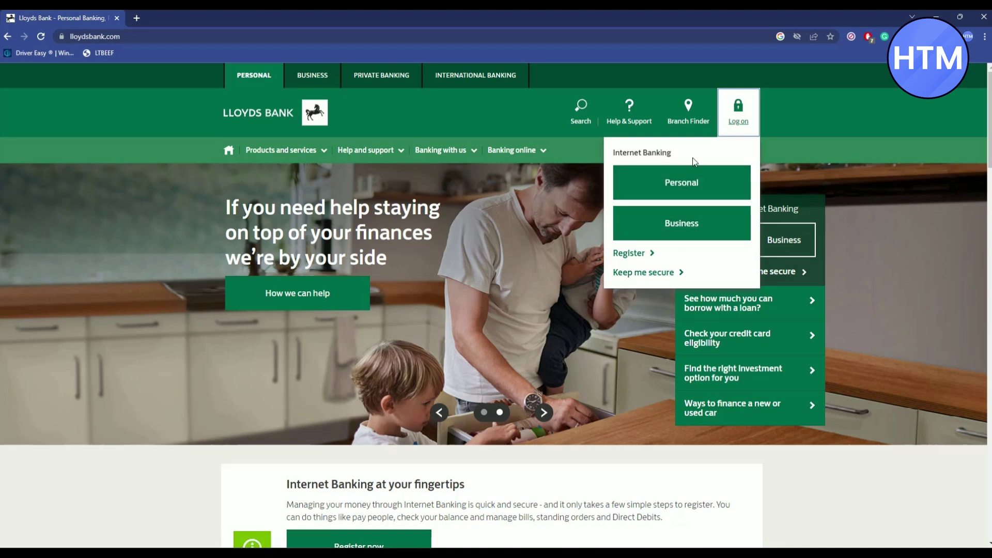
pyautogui.click(709, 182)
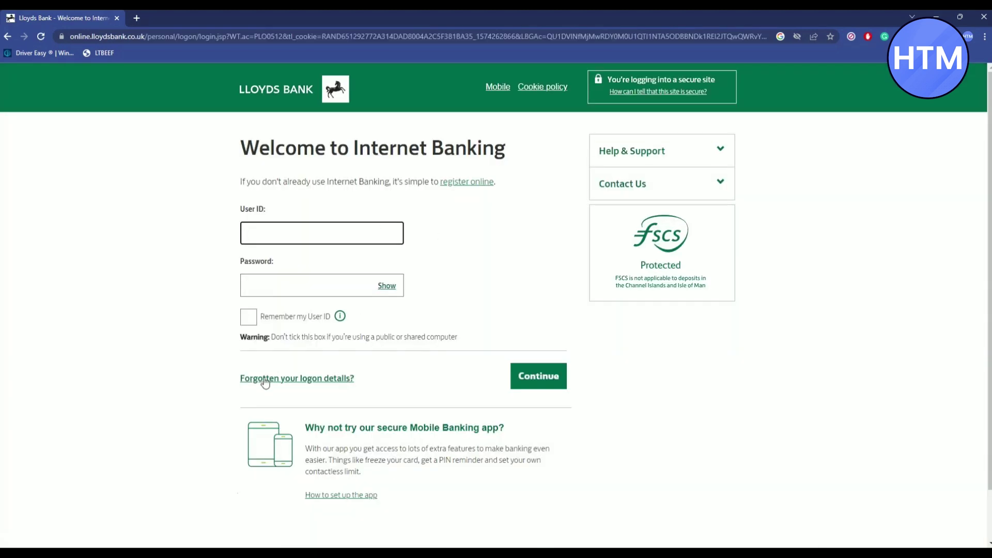
# Step: Choose 'Forgotten your logon details?' with the 'Change your password' option and continue
pyautogui.click(264, 382)
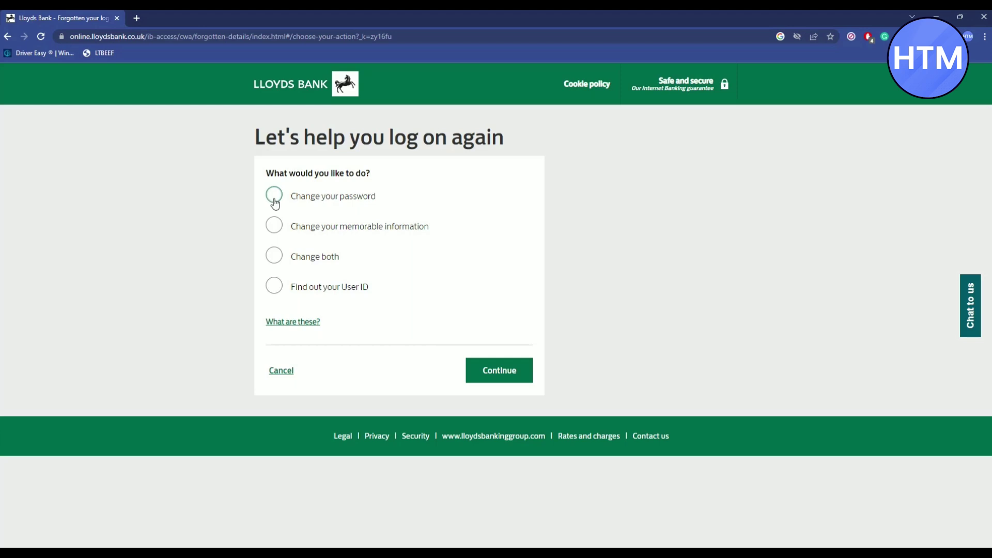
pyautogui.click(275, 199)
pyautogui.click(513, 371)
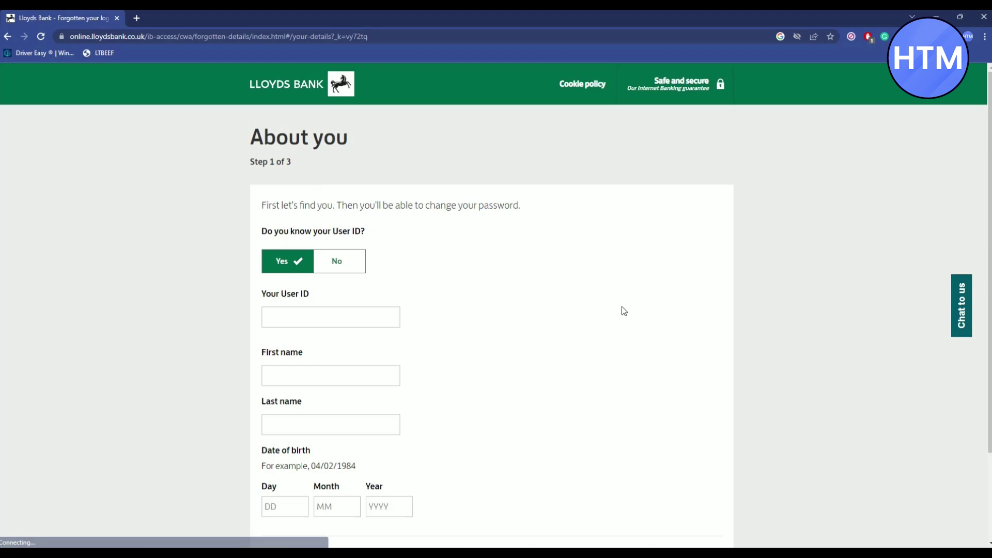
pyautogui.scroll(-1, 622, 311)
pyautogui.scroll(-1, 622, 310)
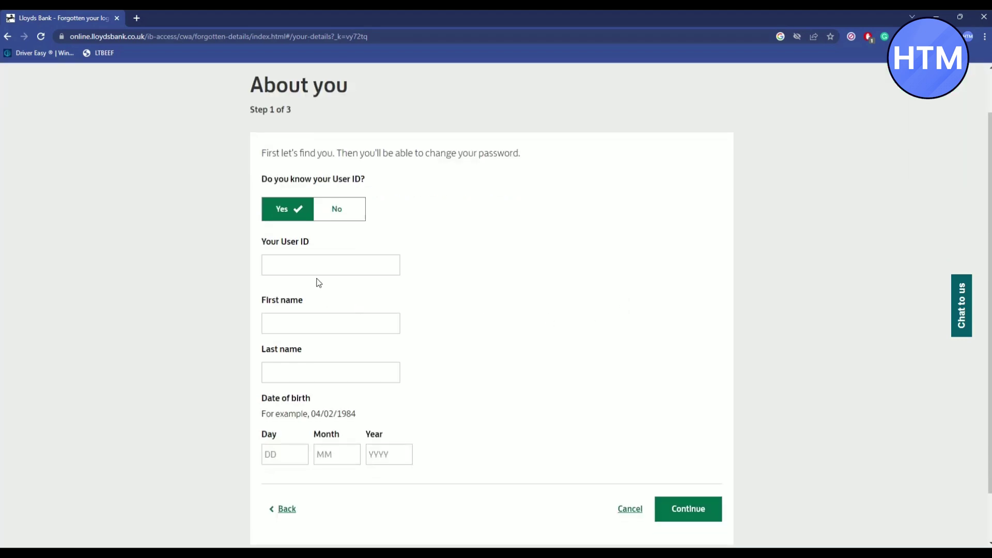
# Step: Leave User ID, First name and Last name blank and submit the form
pyautogui.click(284, 262)
pyautogui.click(366, 326)
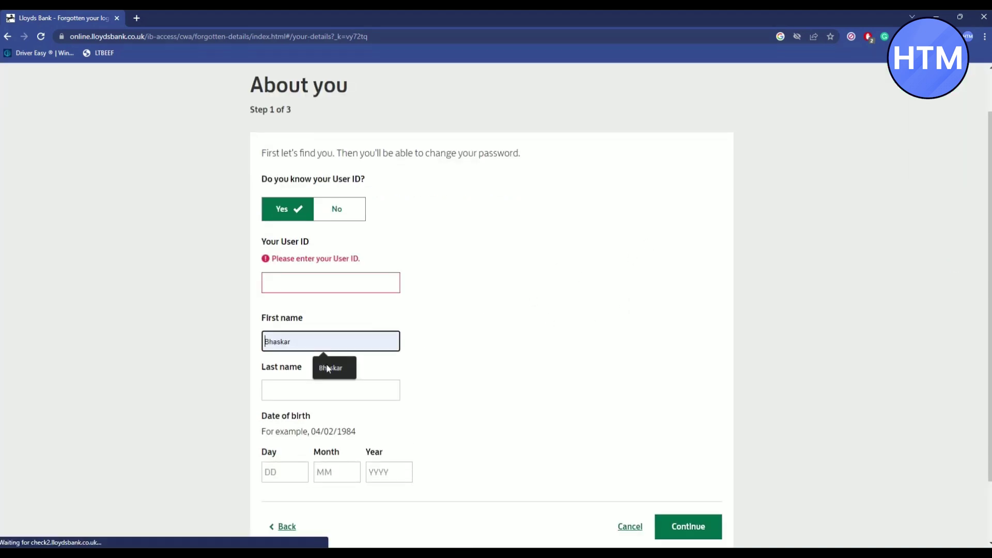
pyautogui.click(326, 370)
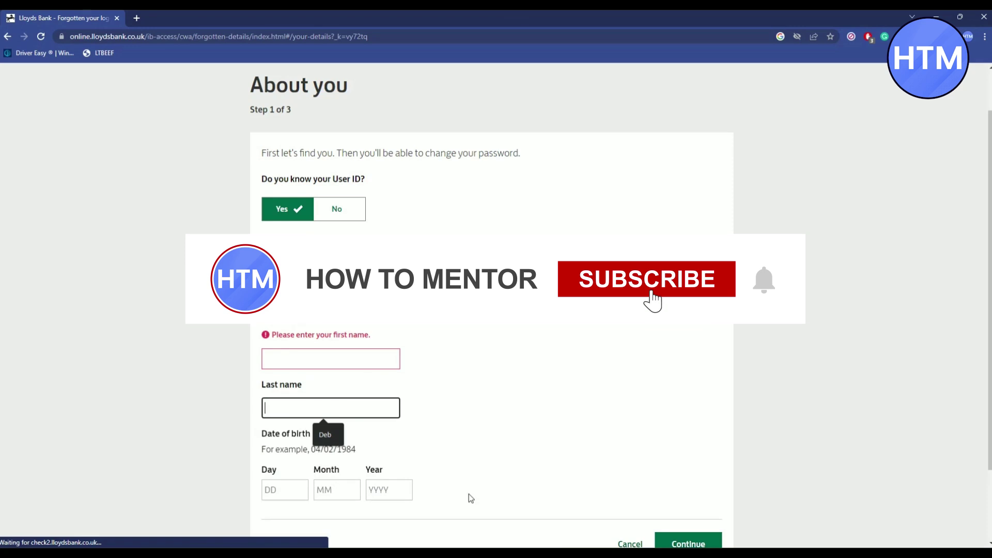
pyautogui.click(688, 542)
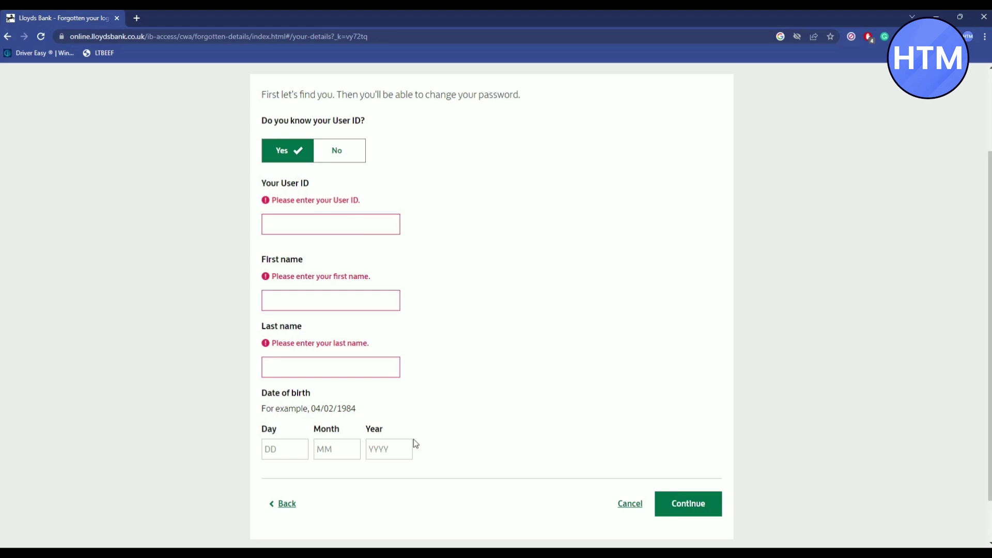
# Step: Select 'No' for User ID, choose Current/savings account type, and continue
pyautogui.click(339, 155)
pyautogui.scroll(-1, 487, 175)
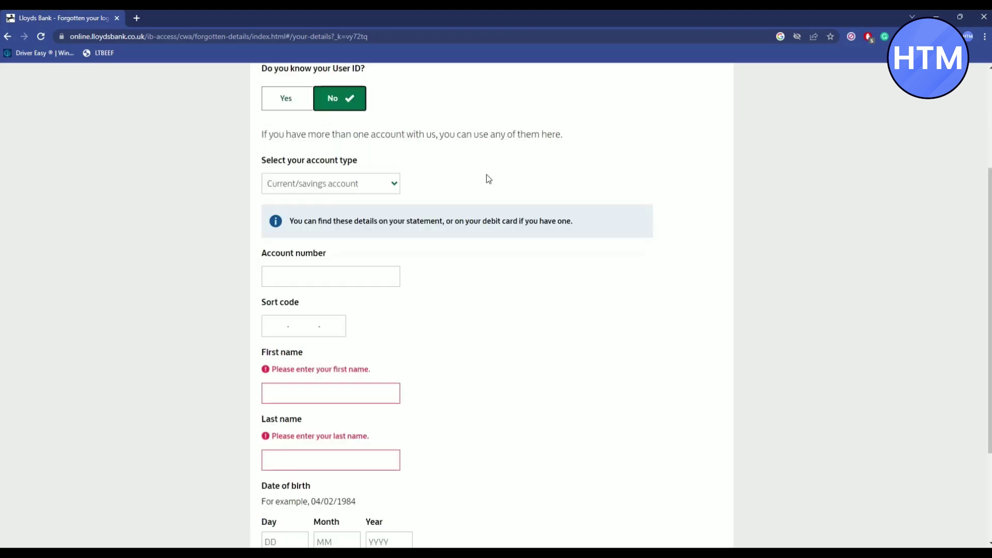
pyautogui.click(396, 184)
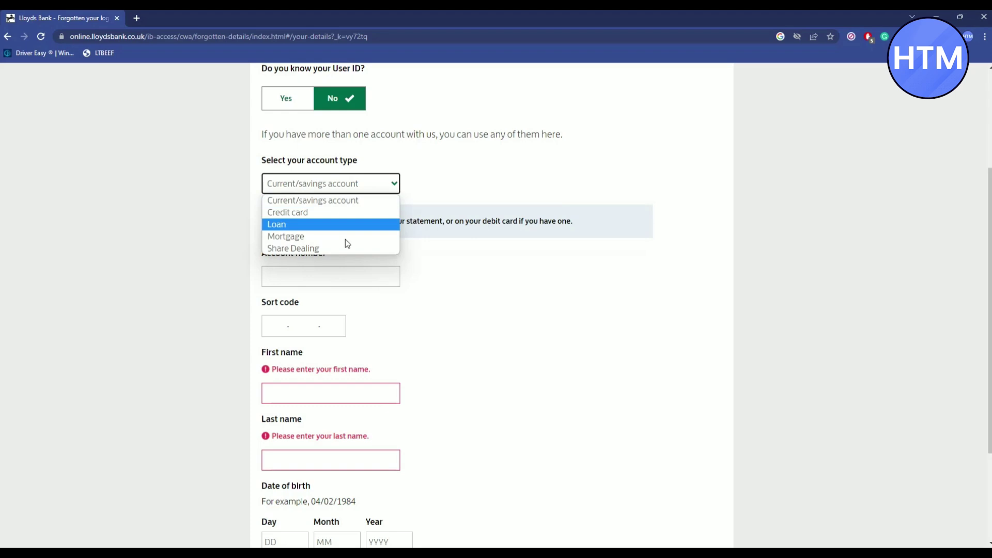
pyautogui.click(356, 201)
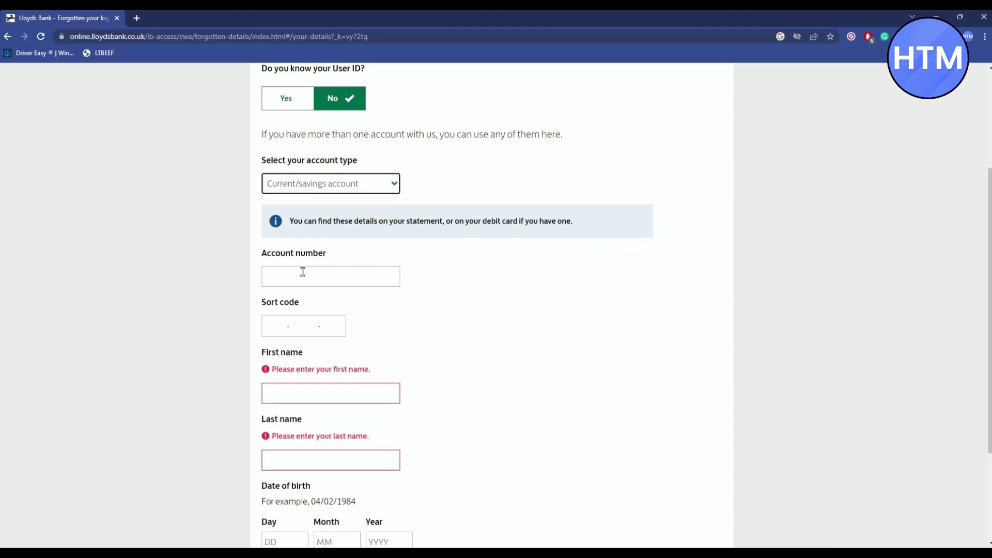
pyautogui.scroll(-2, 318, 333)
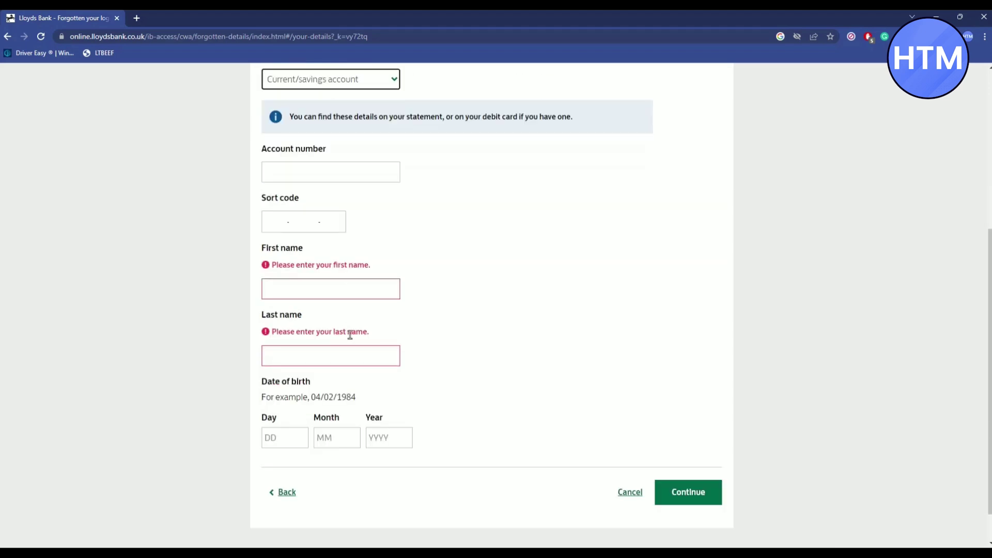
pyautogui.scroll(-1, 434, 407)
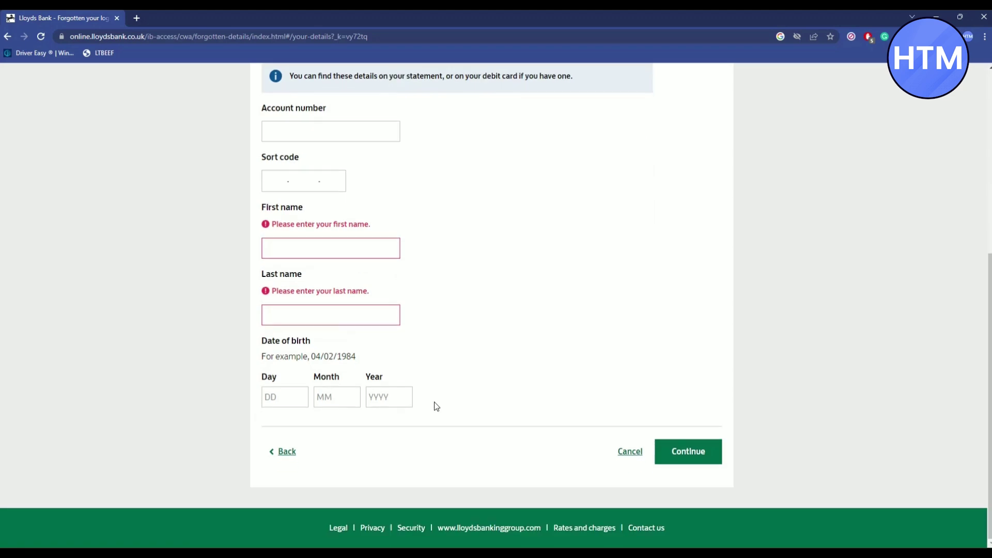
pyautogui.click(689, 452)
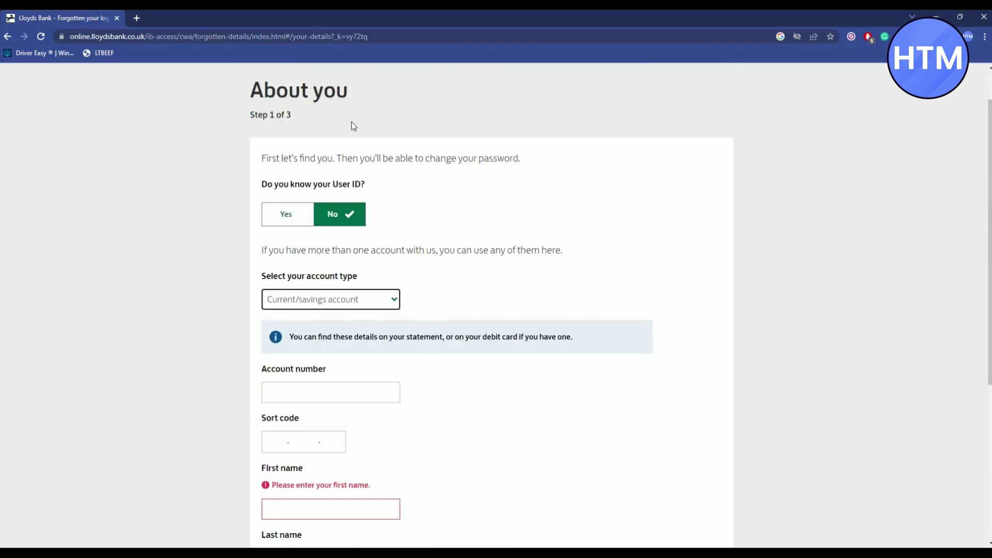